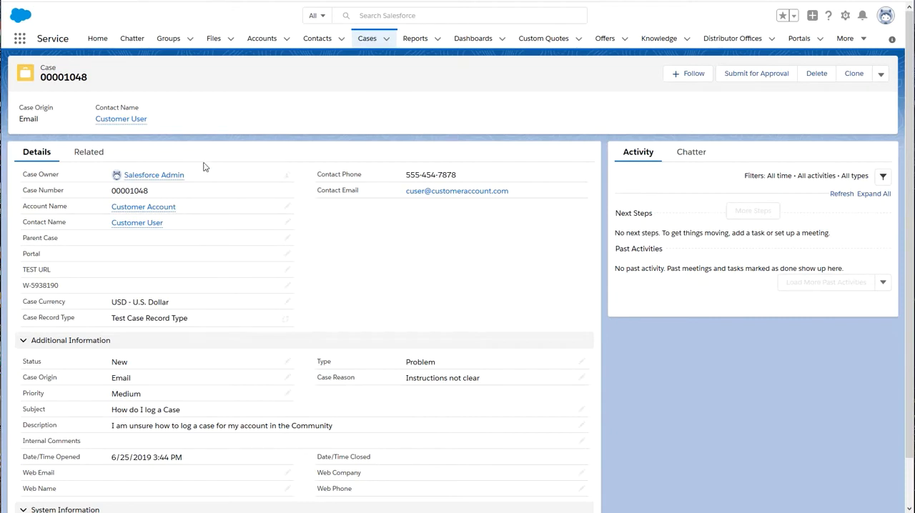
Step: Log in to the community as the case's contact to check the All Open Cases list, and log out
left_click(138, 224)
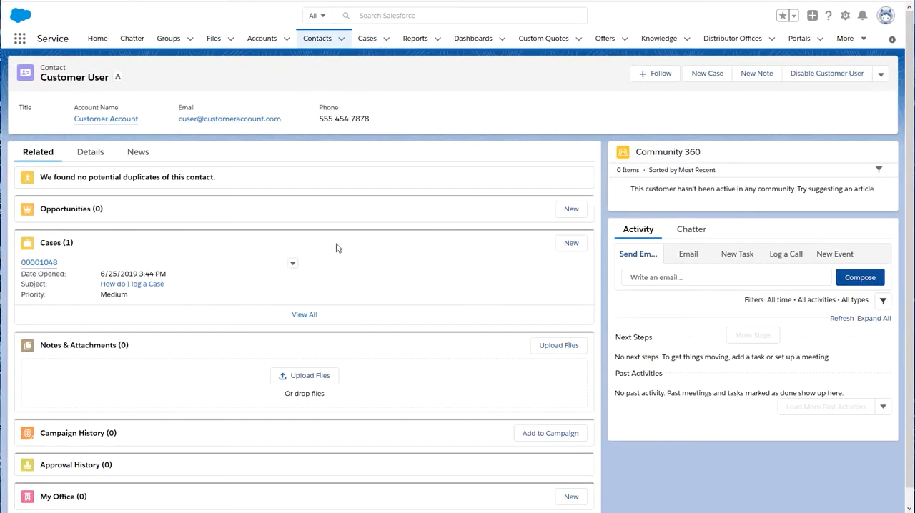
left_click(880, 75)
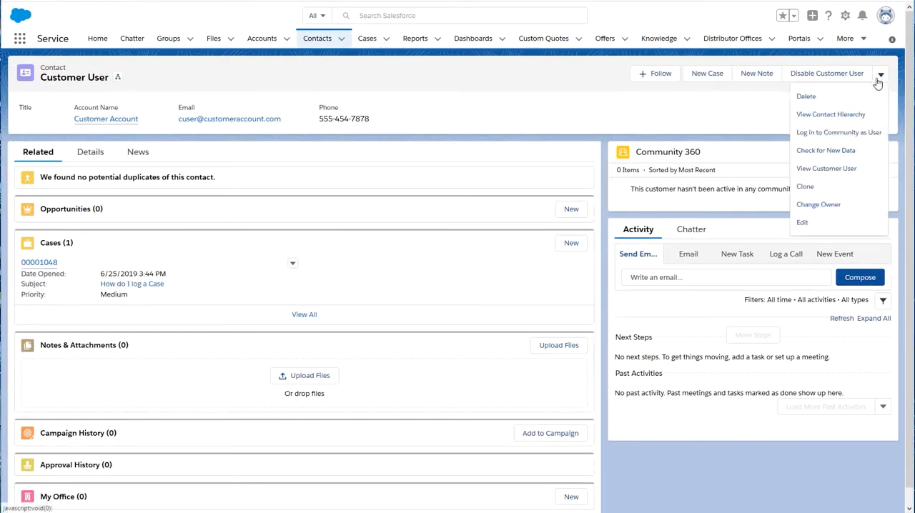
left_click(841, 139)
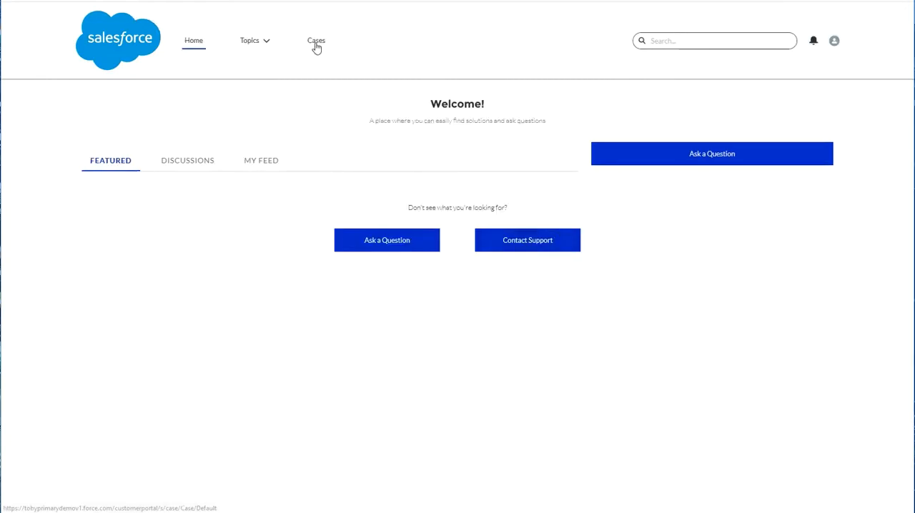
left_click(316, 45)
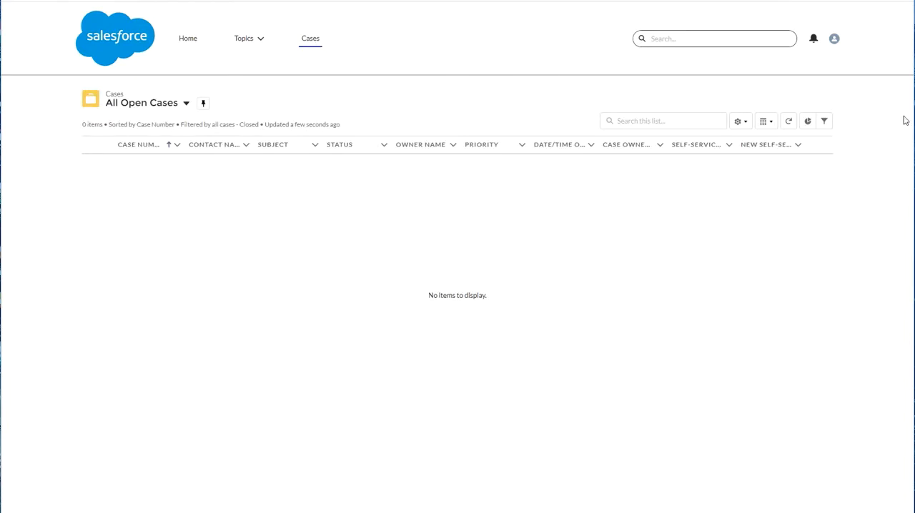
left_click(835, 39)
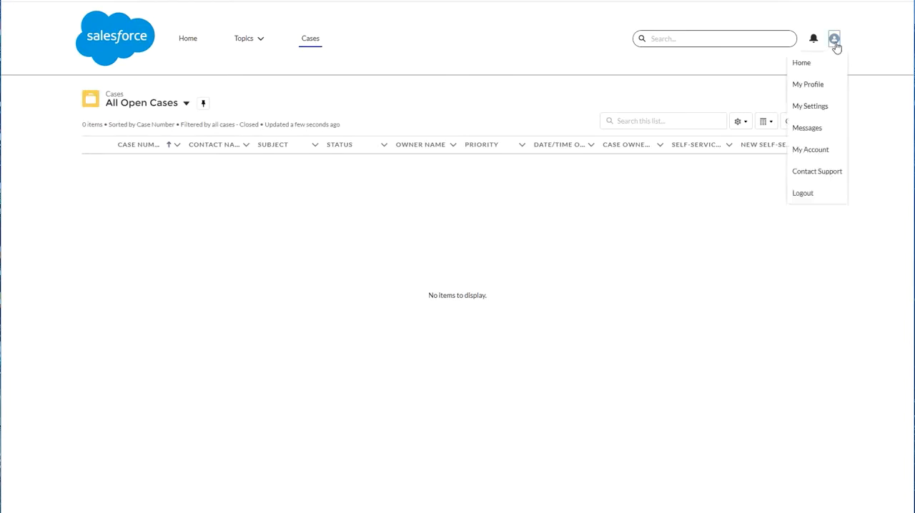
left_click(802, 195)
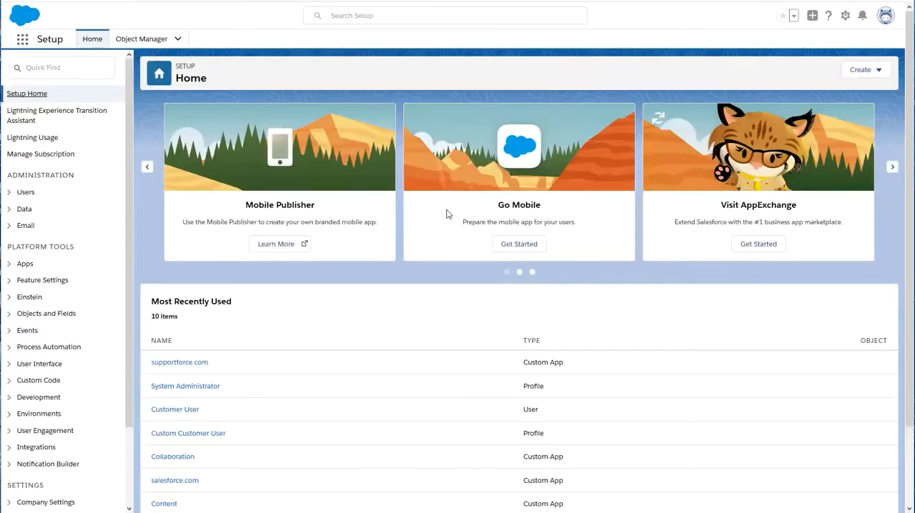
Step: Search Setup for "communities settings" and open the Communities Settings page
left_click(62, 65)
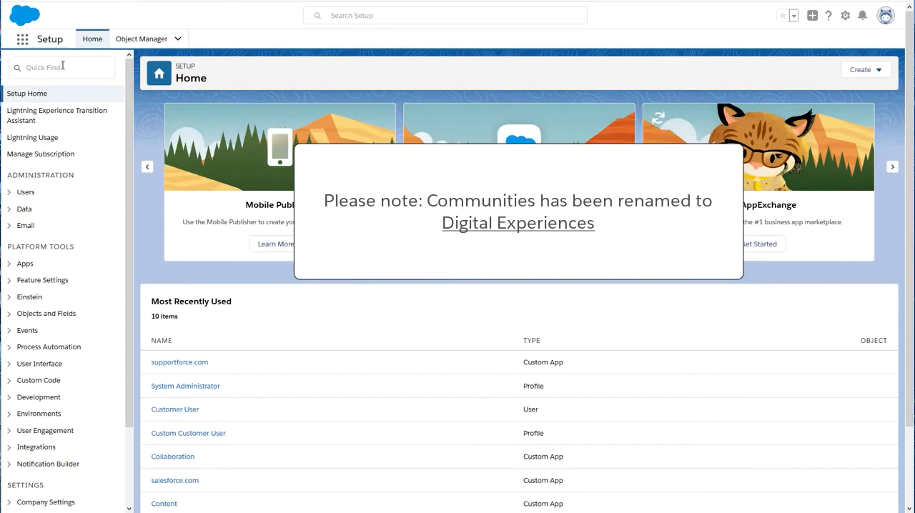
type("communities")
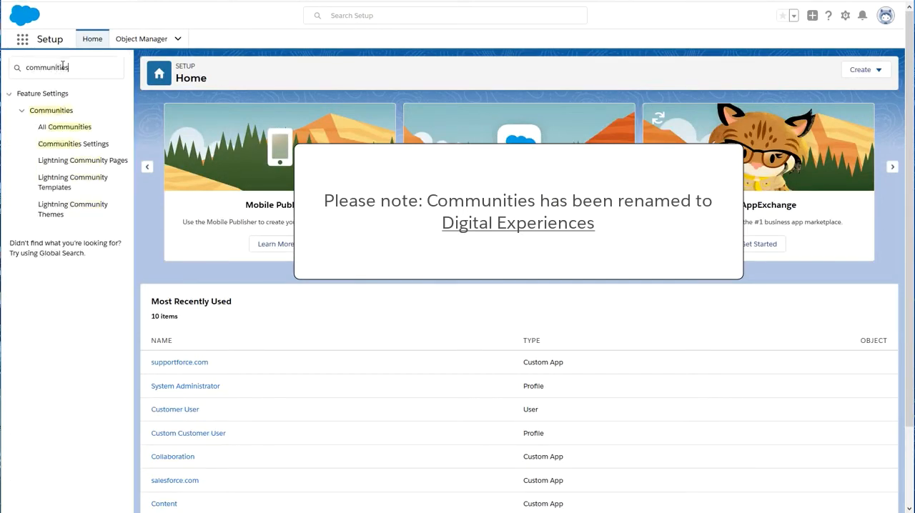
type(" settings")
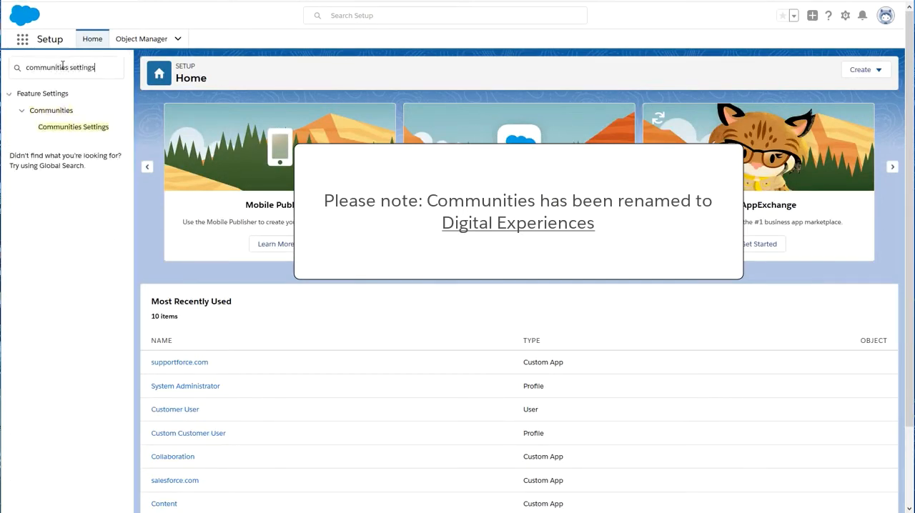
left_click(80, 130)
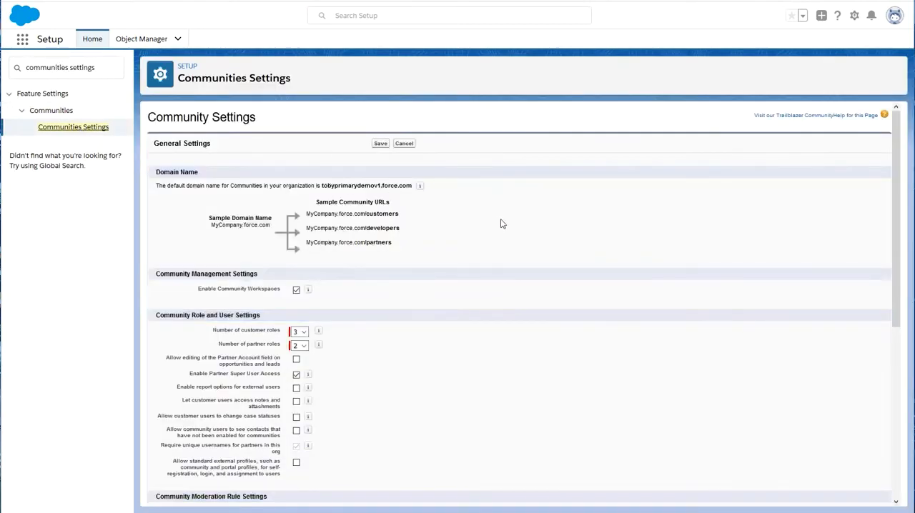
Step: Start a new sharing set labelled "Sharing On Cases" with the name Sharing_On_Cases
scroll(501, 224, "down", 5)
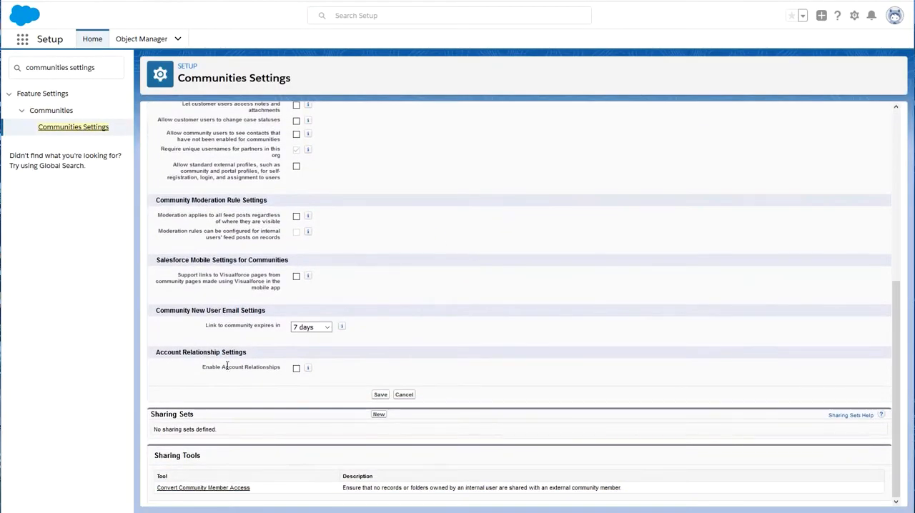
left_click(377, 414)
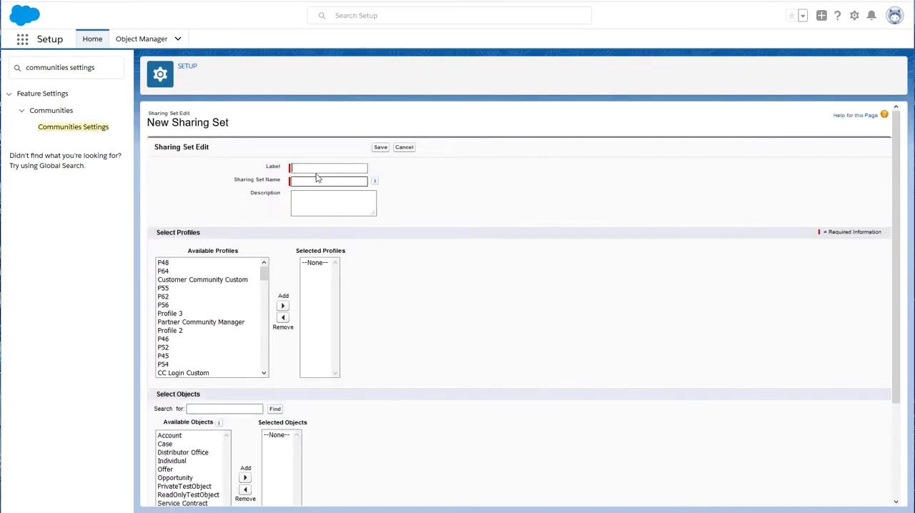
left_click(320, 168)
left_click(319, 180)
key("Tab")
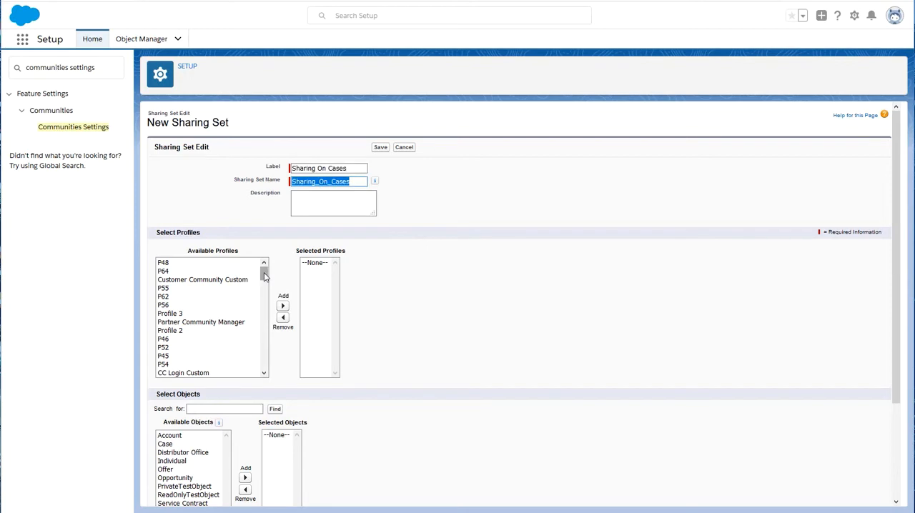
Step: Add the Custom Customer User profile and the Case object to the sharing set
left_click_drag(265, 277, 263, 293)
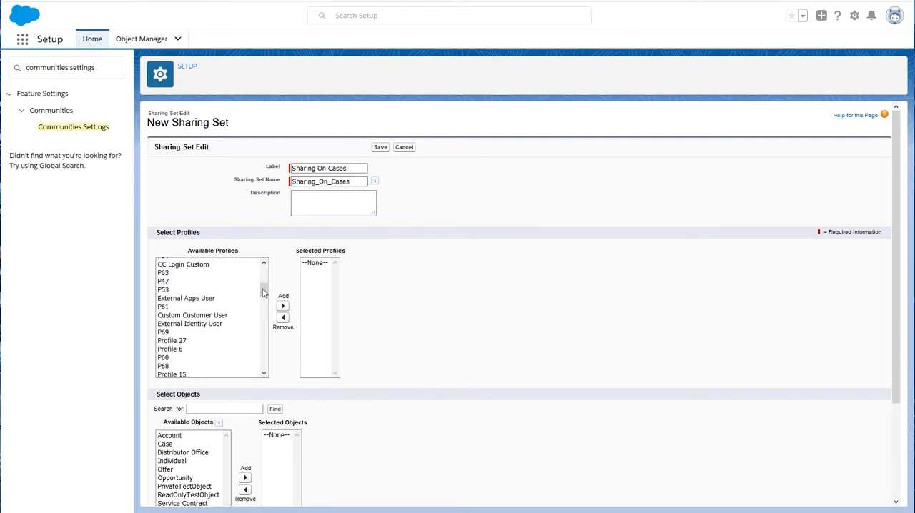
left_click(204, 318)
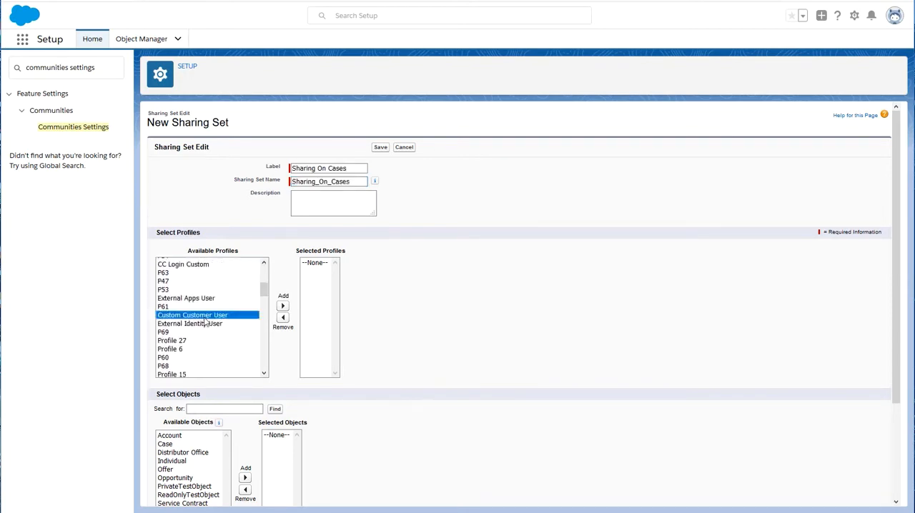
left_click(282, 306)
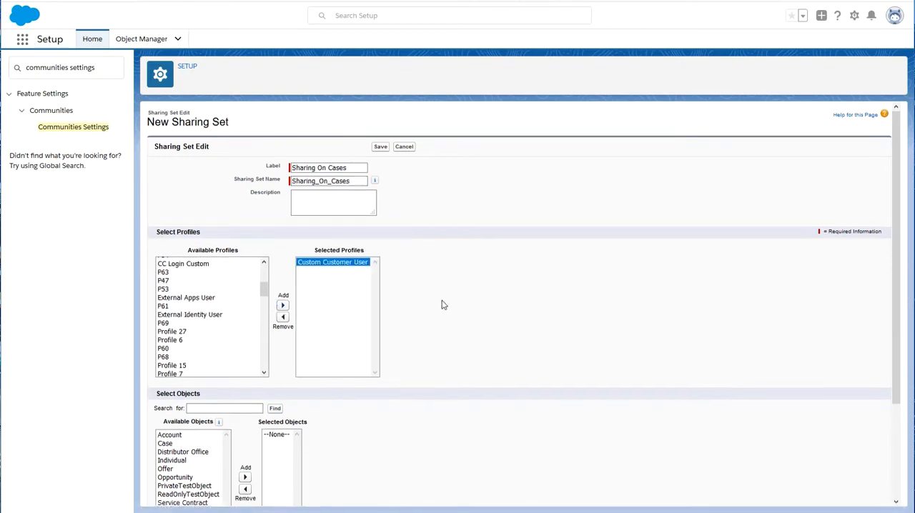
scroll(442, 305, "down", 3)
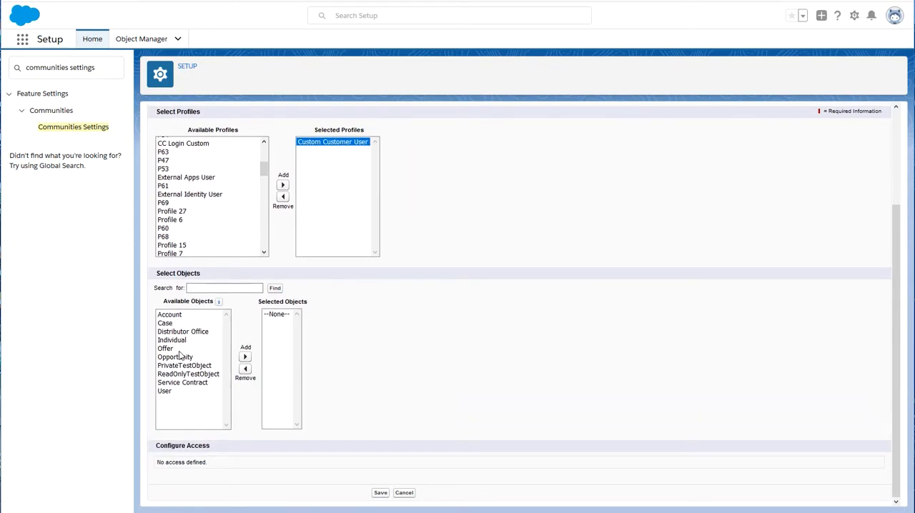
left_click(165, 324)
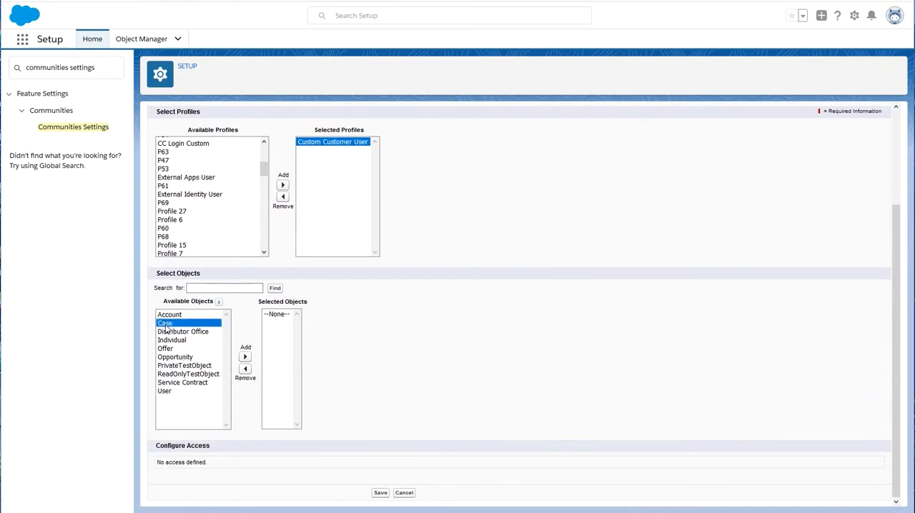
left_click(245, 356)
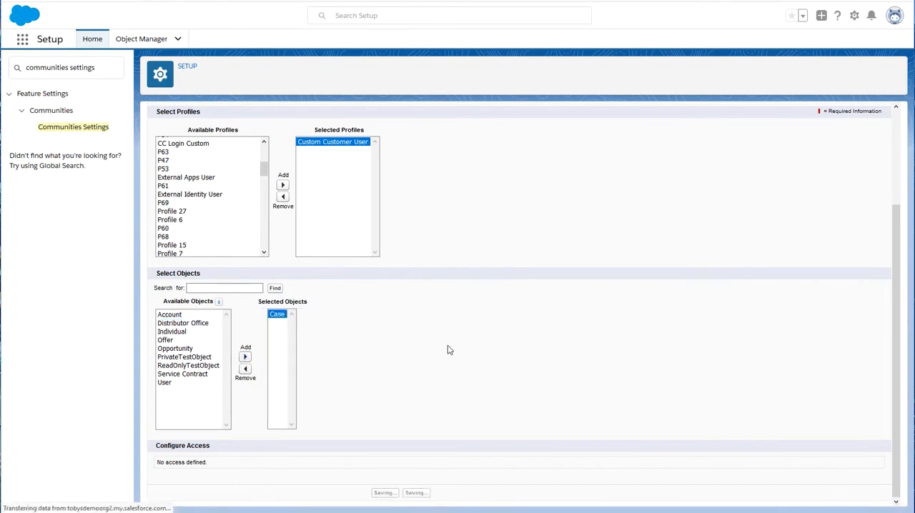
Step: Set up Case access where the user's Contact matches the target case's Contact, choose an access level, and save the sharing set
scroll(448, 346, "down", 3)
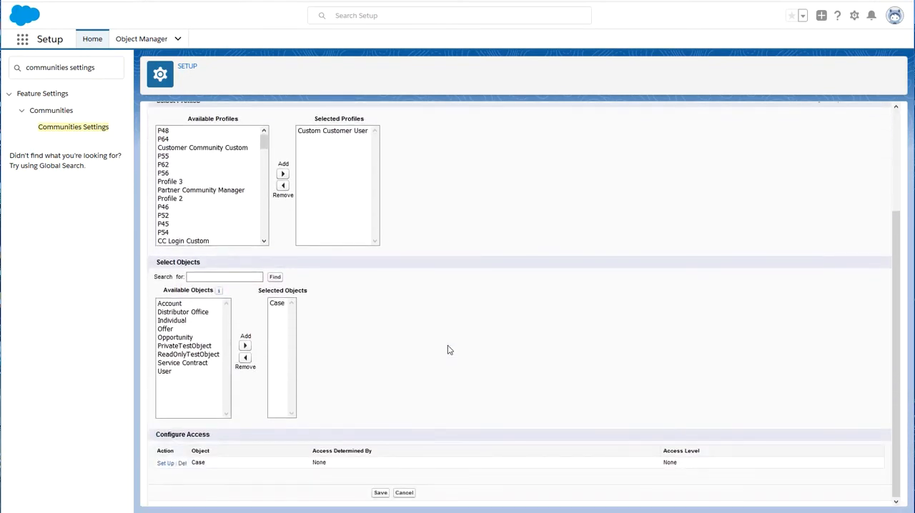
left_click(164, 464)
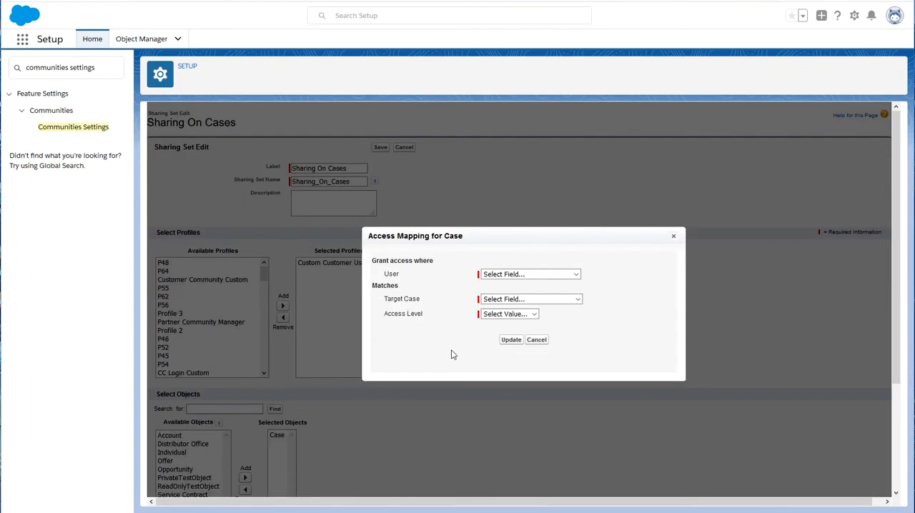
left_click(522, 276)
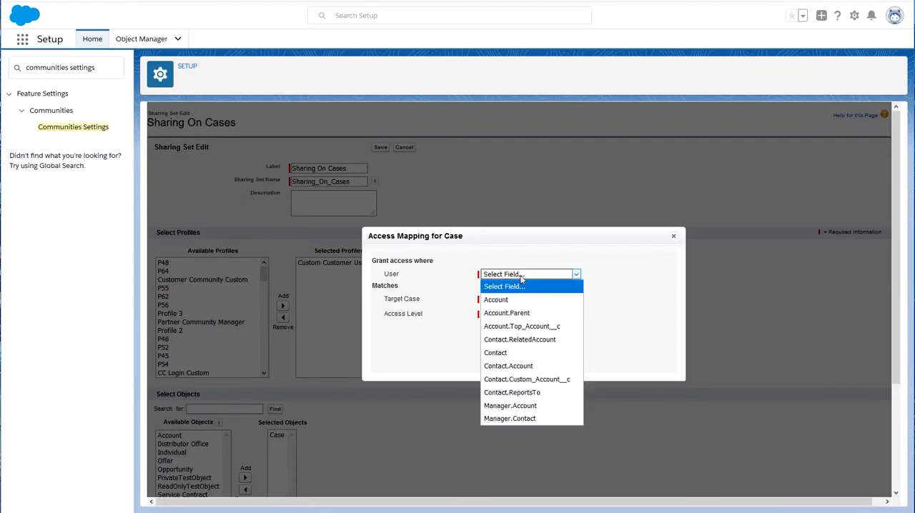
left_click(517, 354)
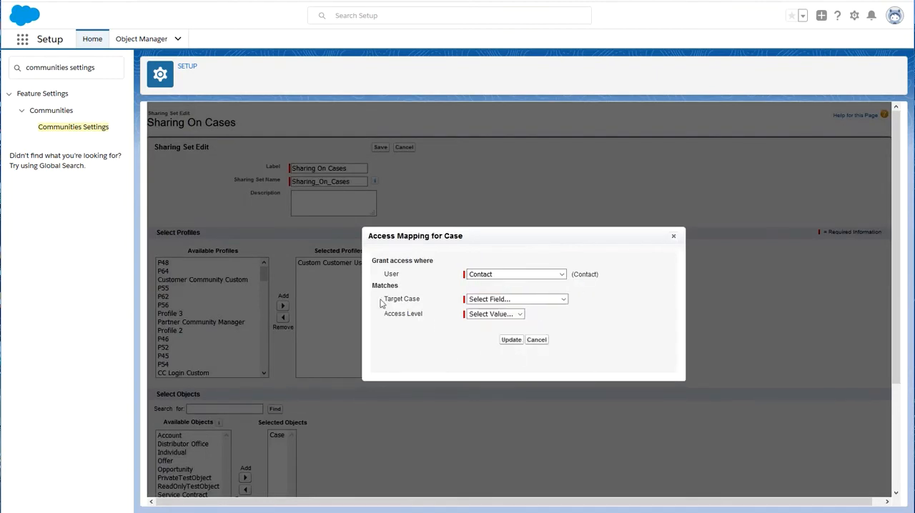
left_click(491, 300)
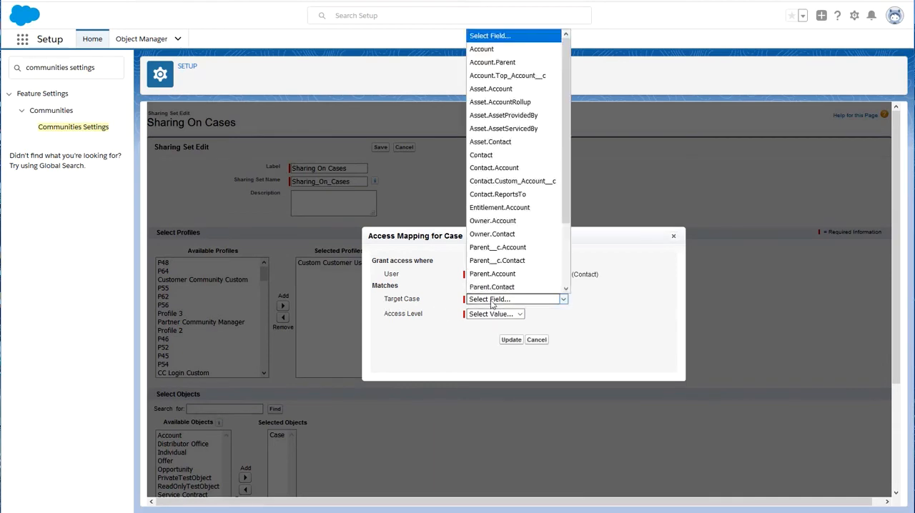
left_click(488, 155)
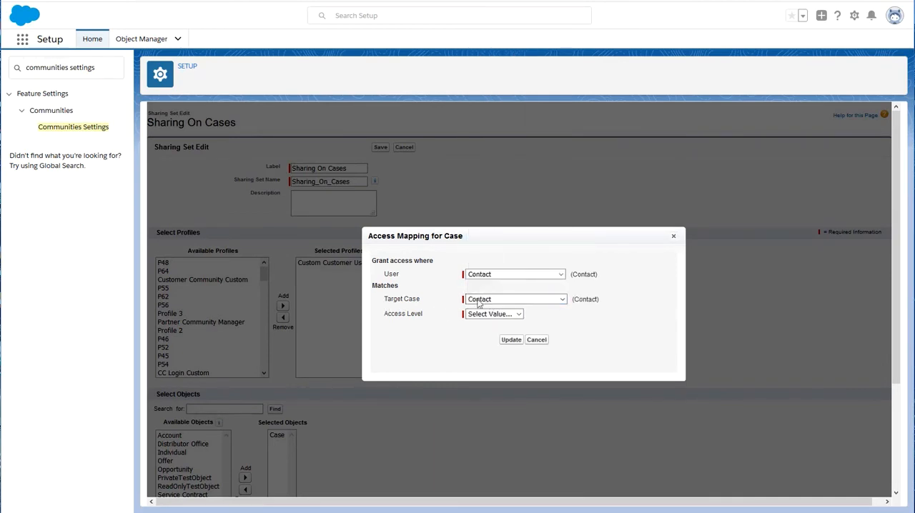
left_click(493, 314)
left_click(489, 338)
left_click(511, 344)
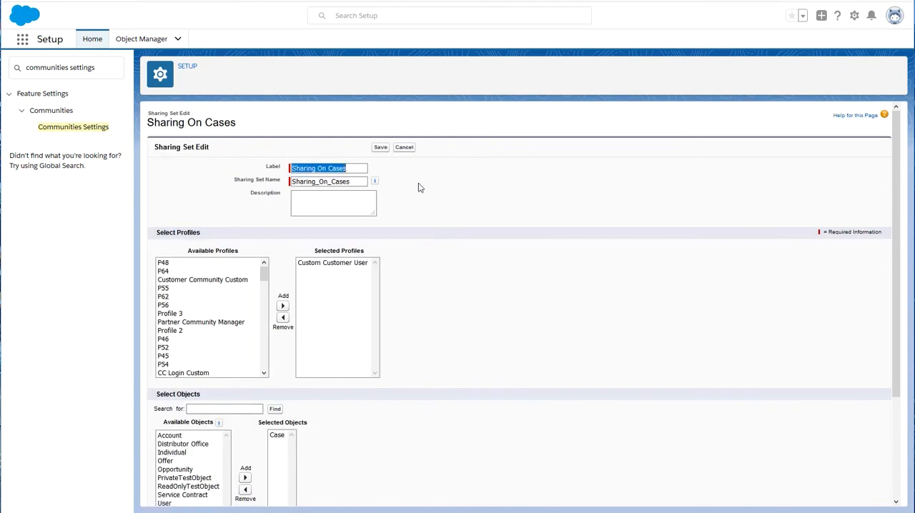
left_click(381, 147)
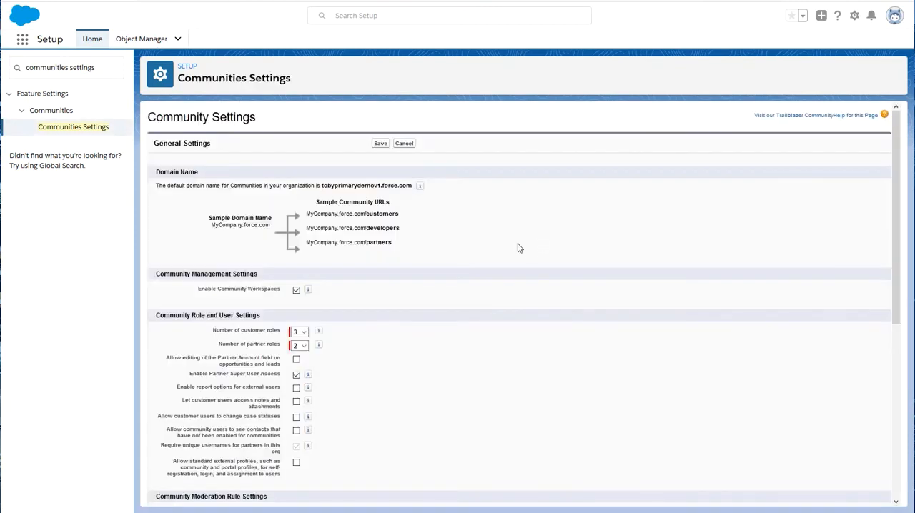
scroll(520, 247, "down", 5)
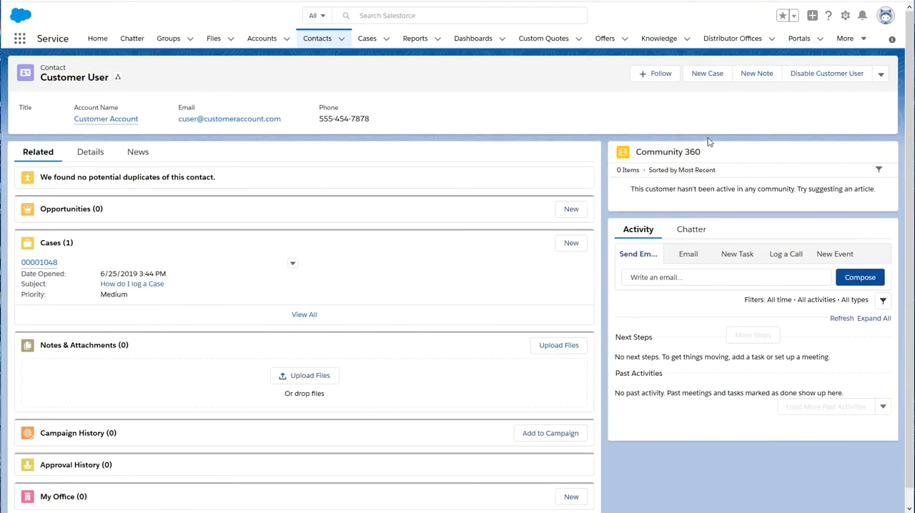
Step: Log in to the community as the contact again and open the "How do I log a Case" case from All Open Cases
left_click(878, 76)
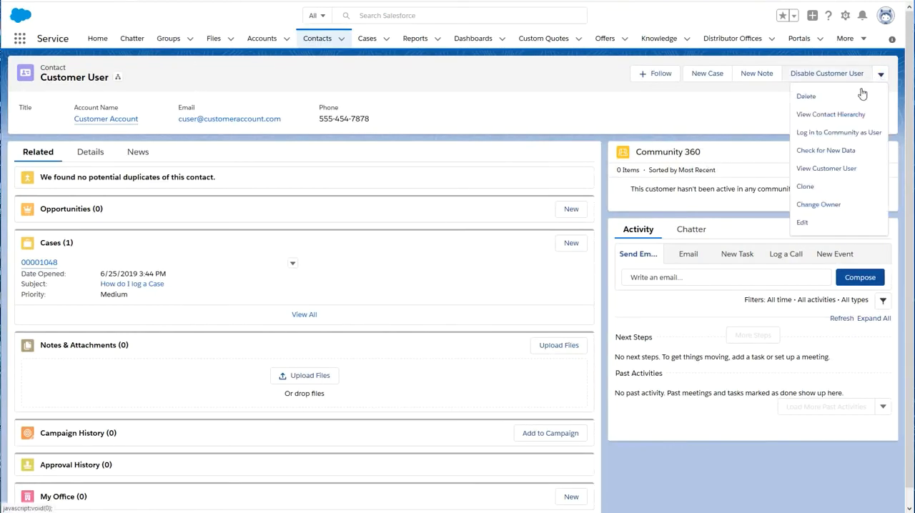
left_click(838, 133)
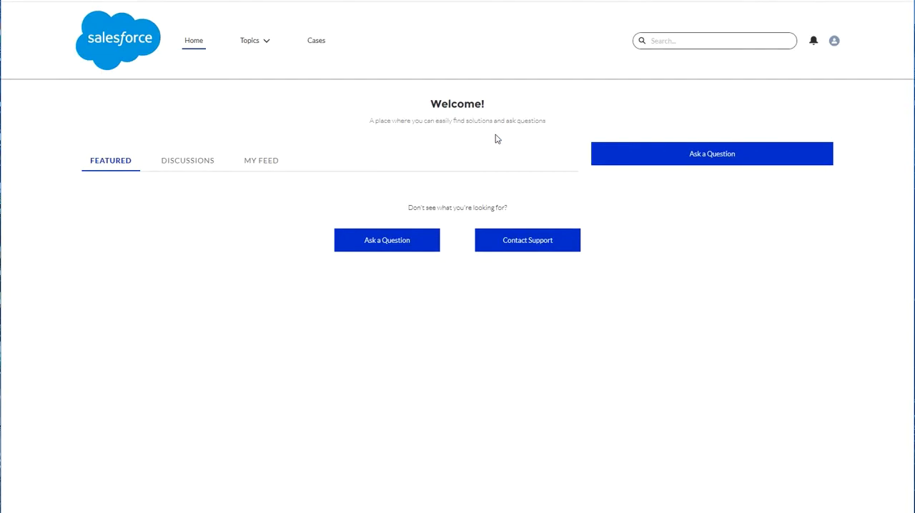
left_click(315, 42)
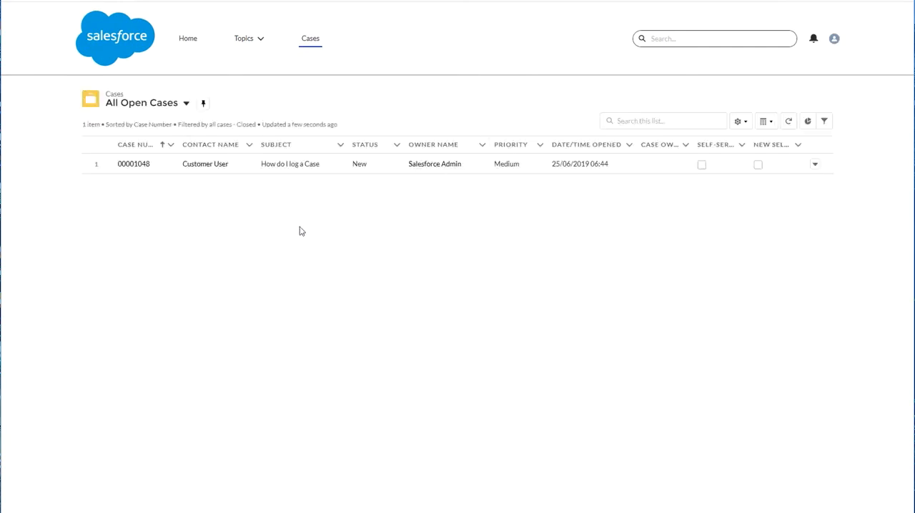
left_click(134, 165)
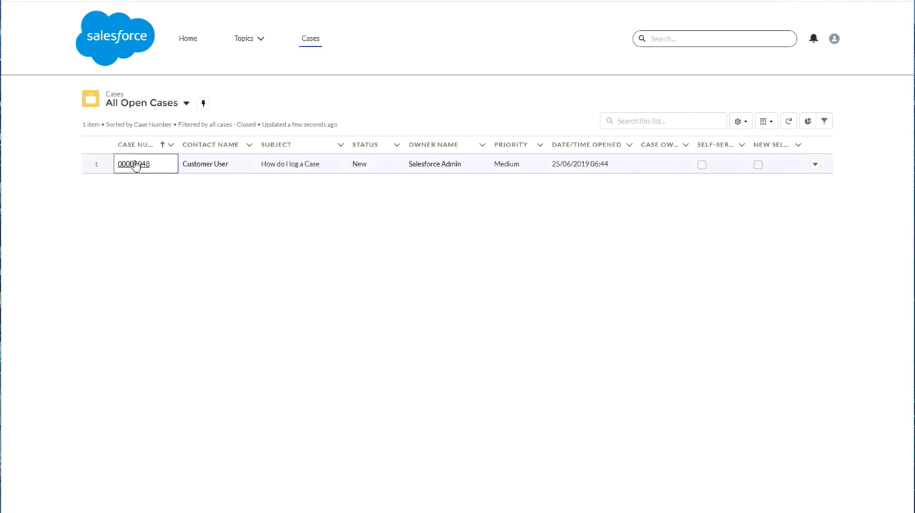